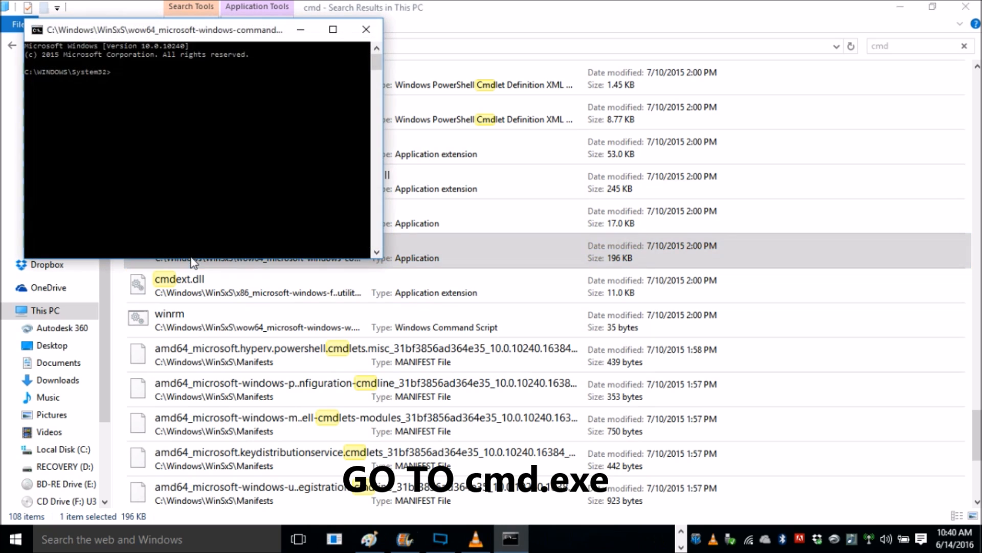
Maximize Command Prompt and run ipconfig to show the IPv4 address and gateway 192.168.0.1.
click(334, 30)
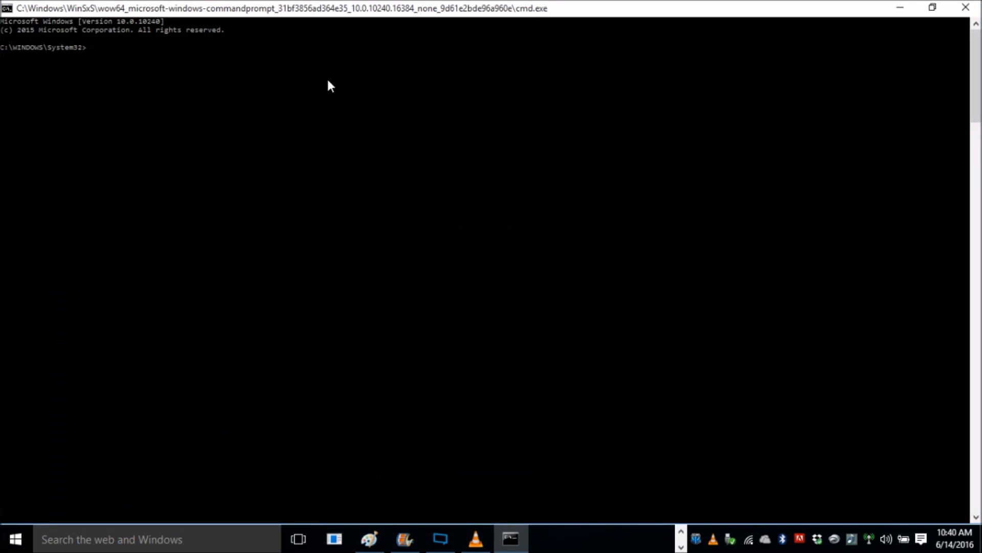
text(ipconfi)
text(g)
key(Return)
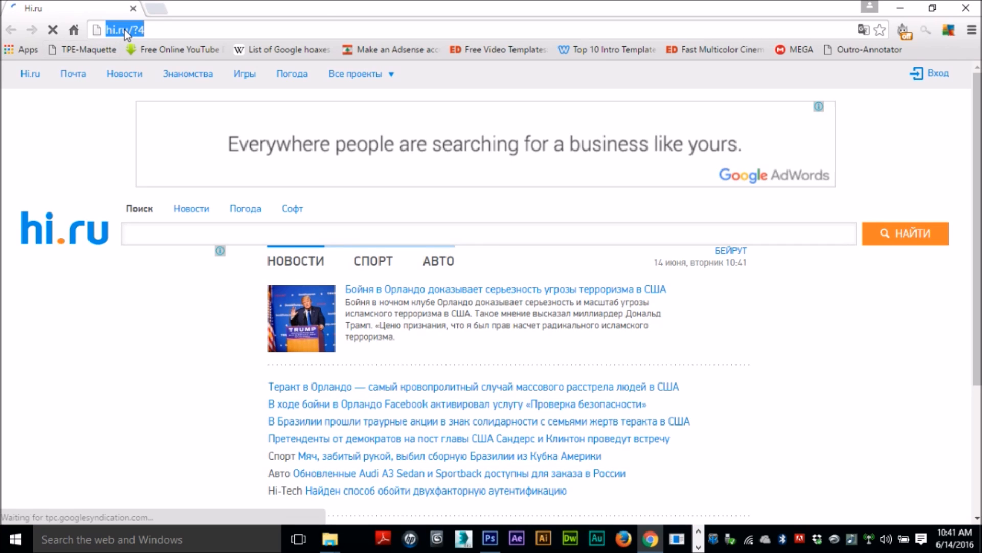
text(192)
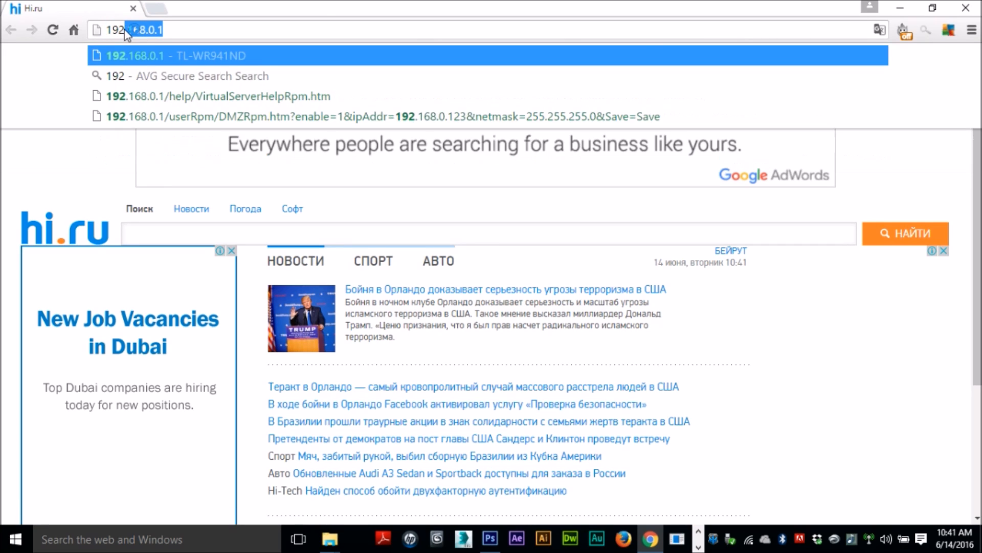
text(.168.)
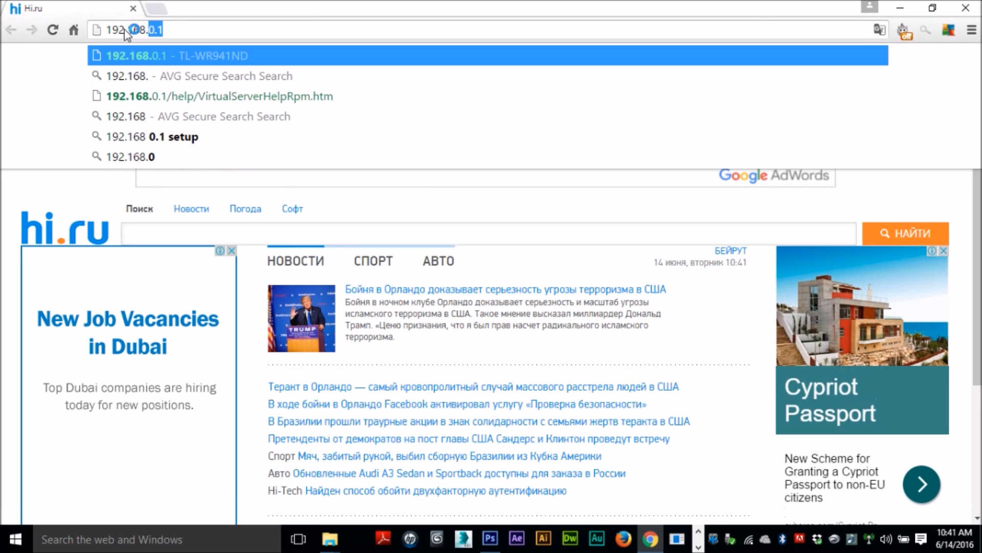
text(0.1)
Load 192.168.0.1 and sign in to the router as admin.
key(Return)
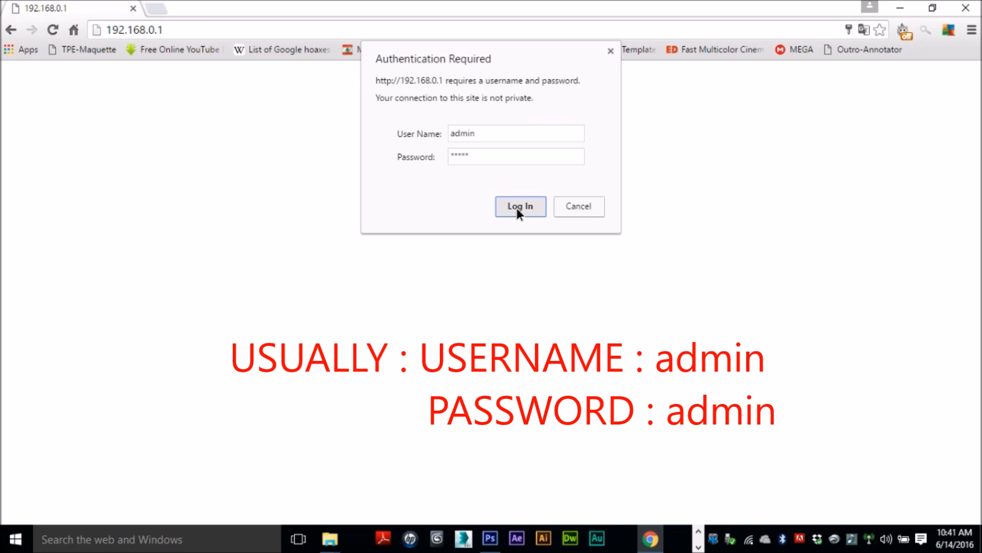
click(520, 206)
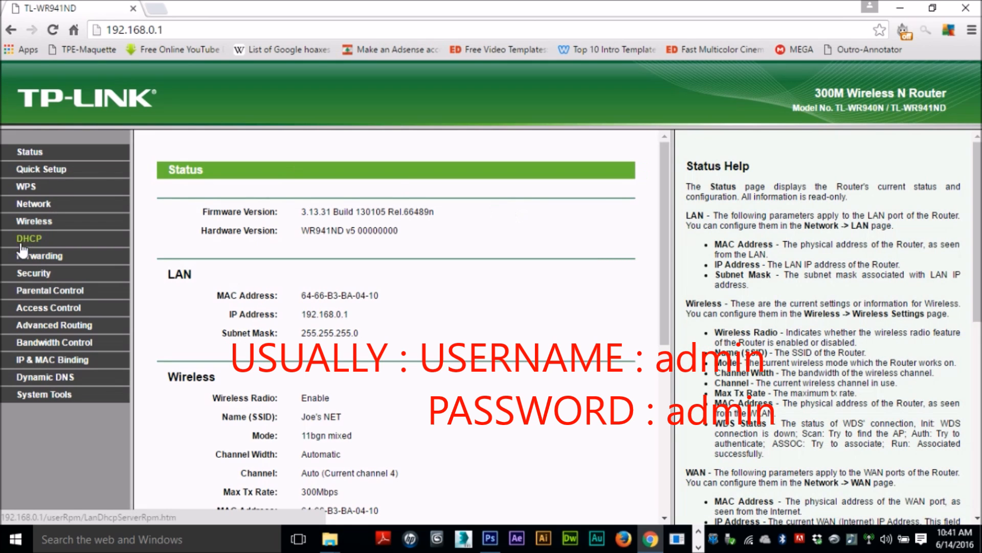
In Forwarding > DMZ, enable DMZ with host IP 192.168.0.123 and save.
click(39, 256)
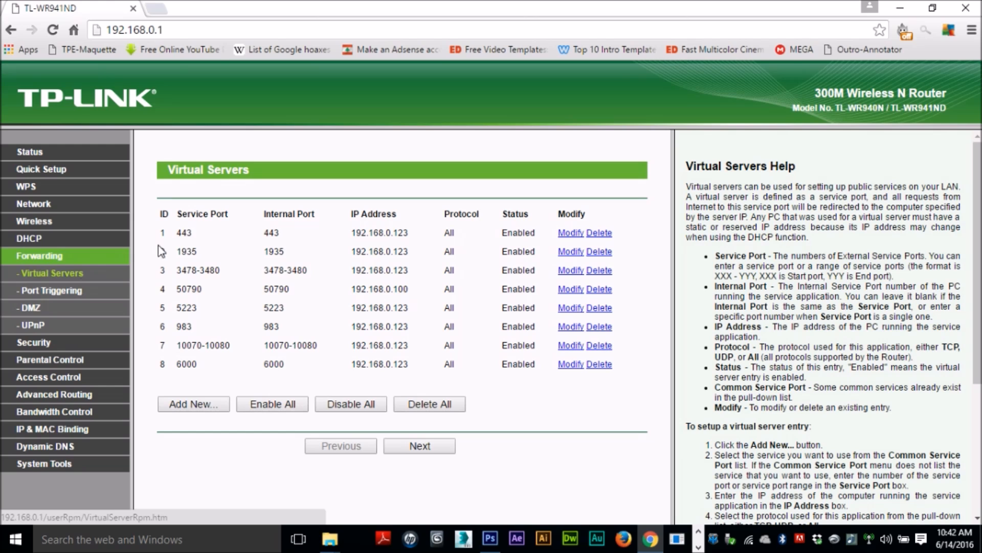
click(43, 307)
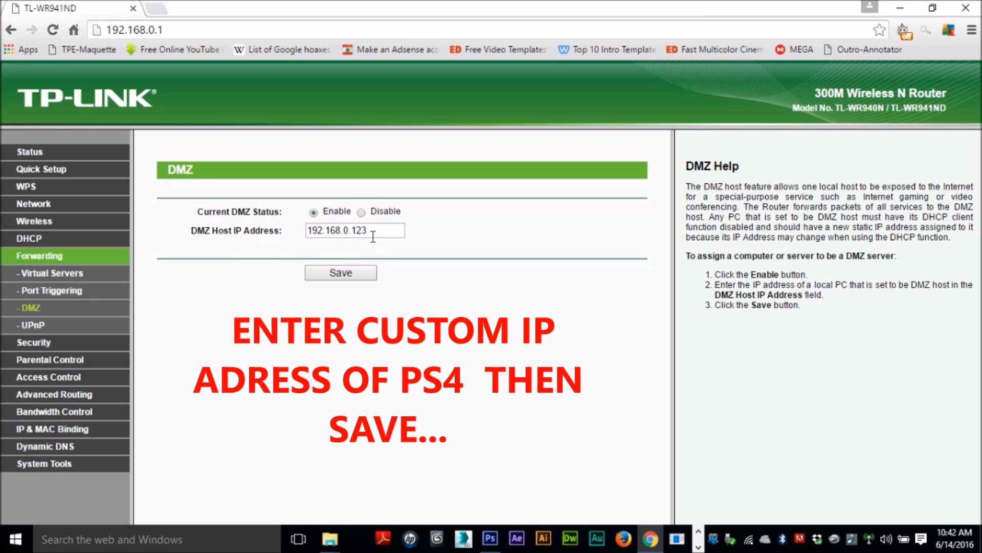
double_click(373, 230)
click(341, 273)
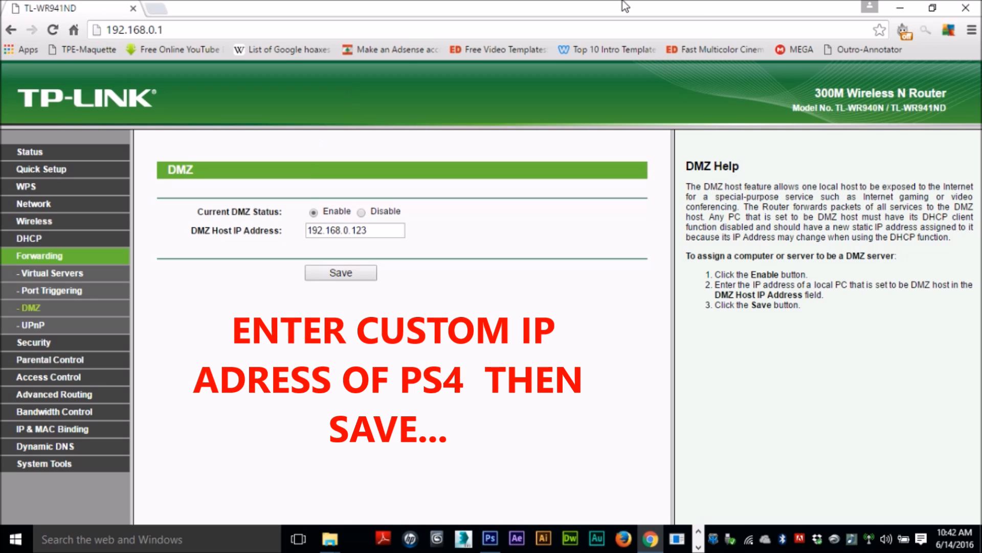